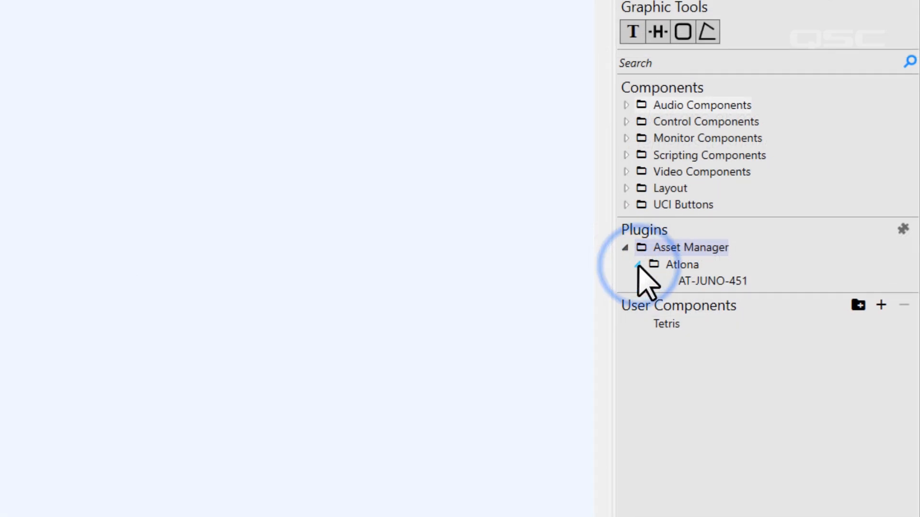
Step: Add the Atlona AT-JUNO-451 plugin to the schematic and set its Is Managed property to Yes
left_click_drag(745, 288, 301, 108)
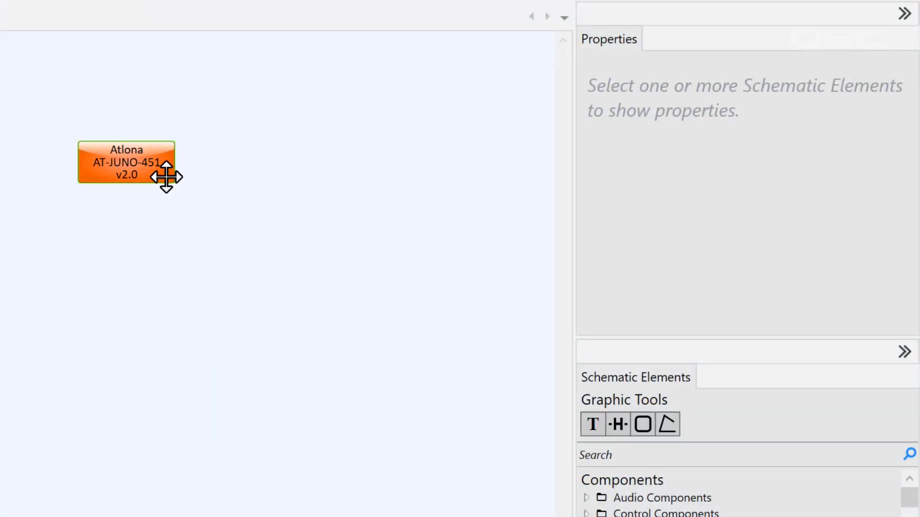
left_click(167, 177)
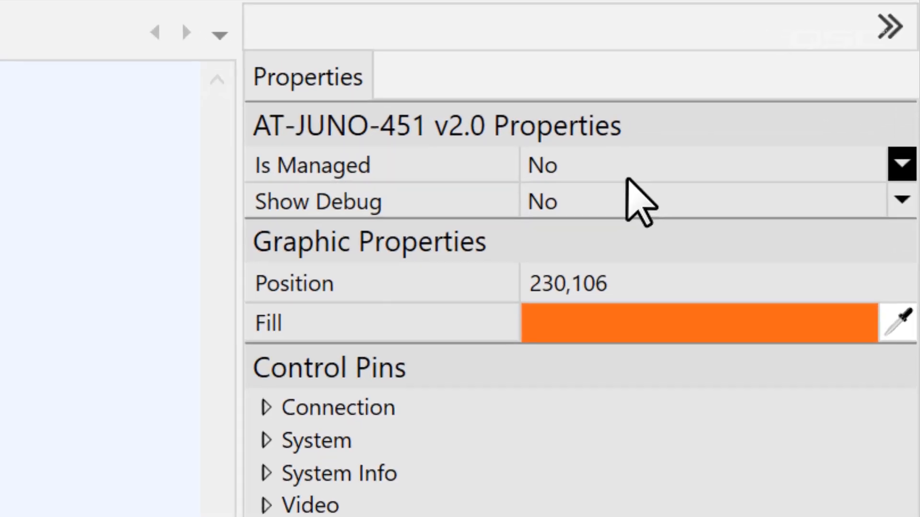
left_click(628, 178)
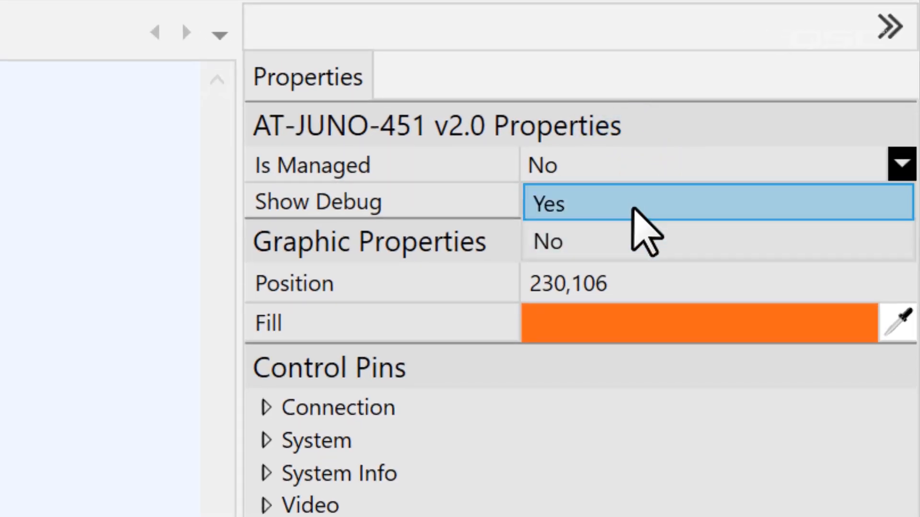
left_click(631, 208)
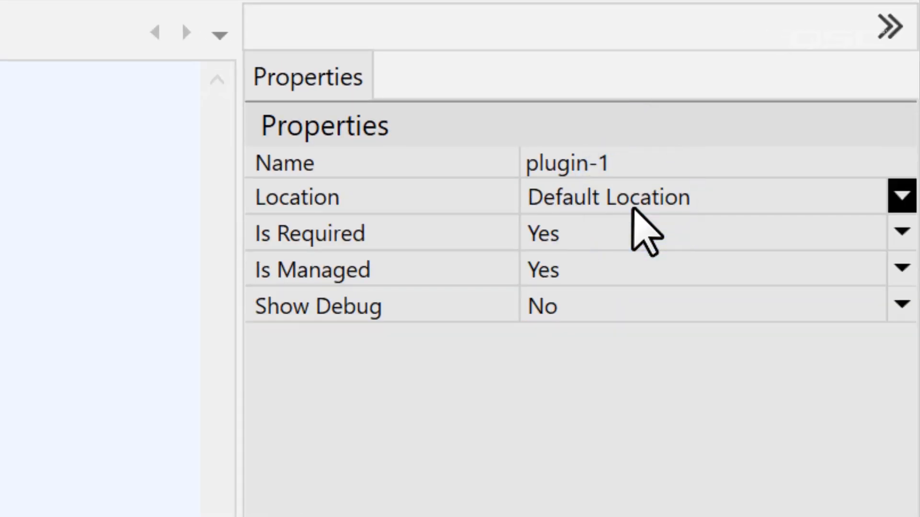
Step: Rename the managed AT-JUNO-451 plugin as Atlona-Juno-451
left_click(659, 162)
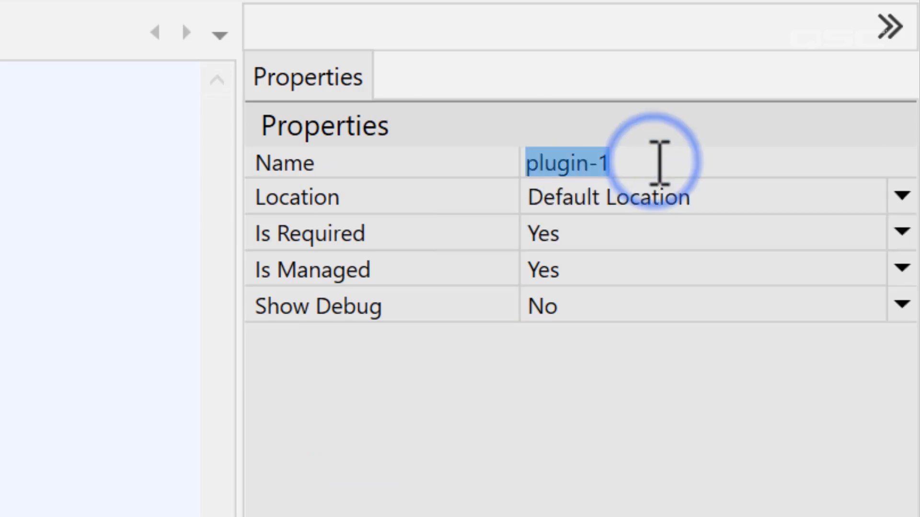
type("Atlona-Junc")
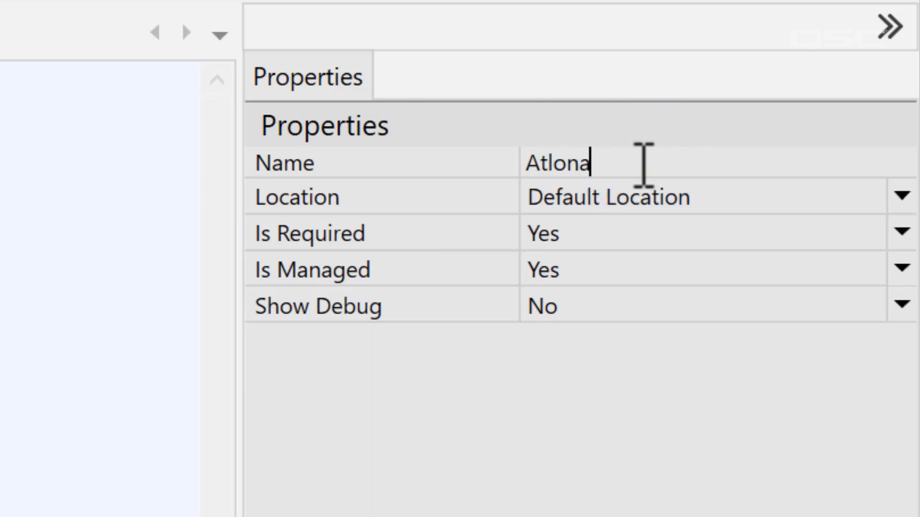
type("-451")
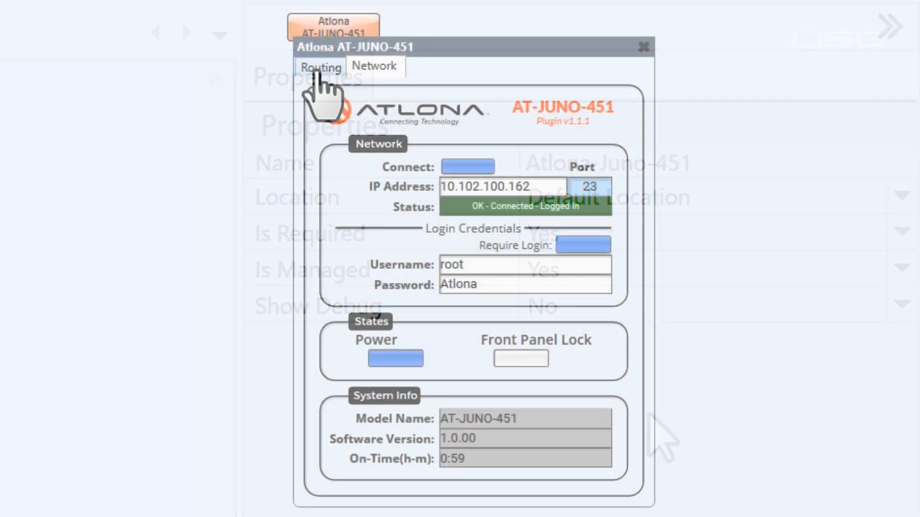
Step: Select Input 2 in the AT-JUNO-451 plugin's routing controls, and open the Training Rack's event log in Q-SYS Reflect Enterprise Manager
left_click(320, 66)
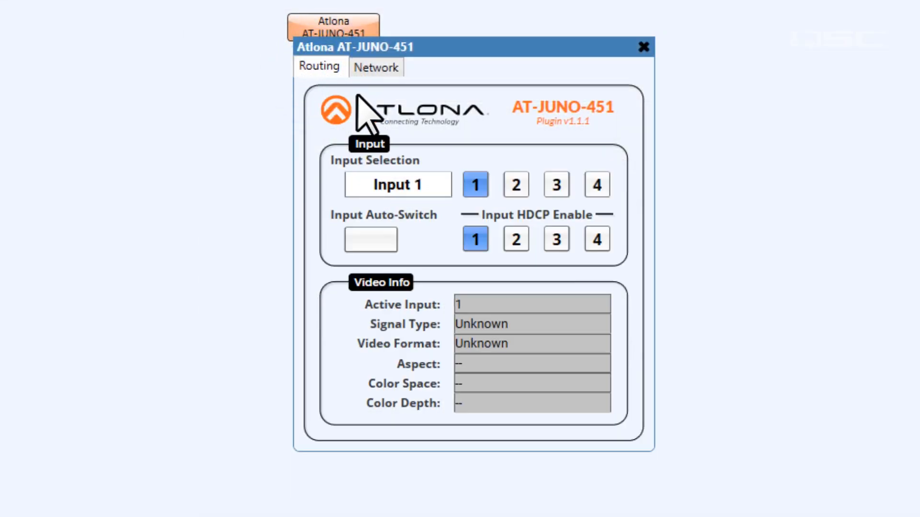
left_click(519, 187)
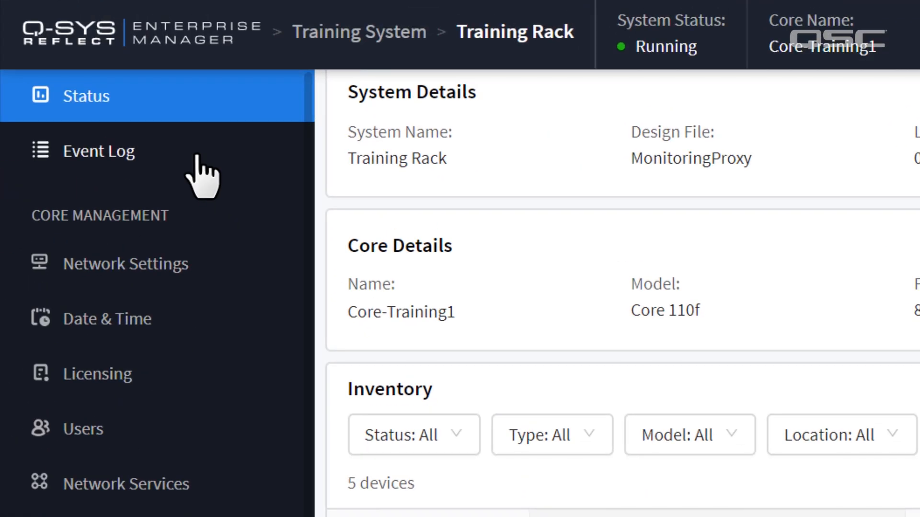
left_click(197, 158)
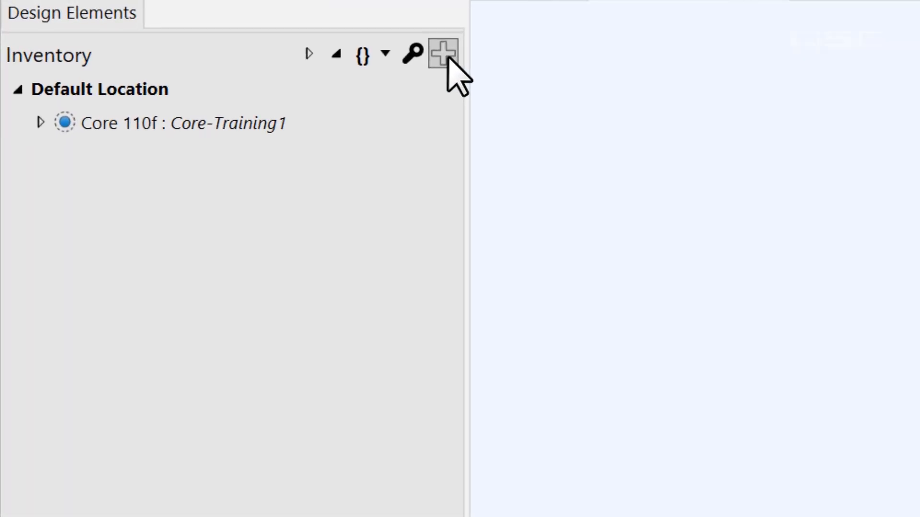
Step: Add a Monitoring Proxy peripheral to the design inventory and place its Status/Control block on the schematic
left_click(343, 42)
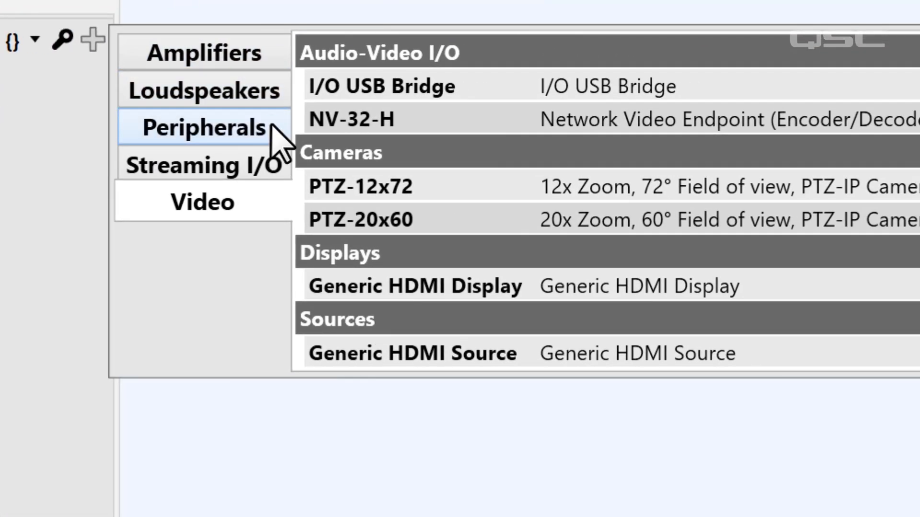
left_click(309, 129)
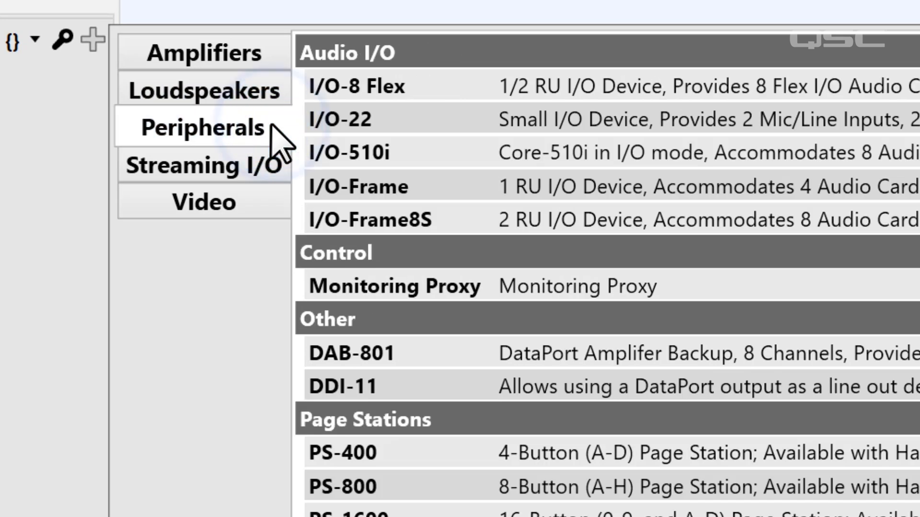
left_click(704, 298)
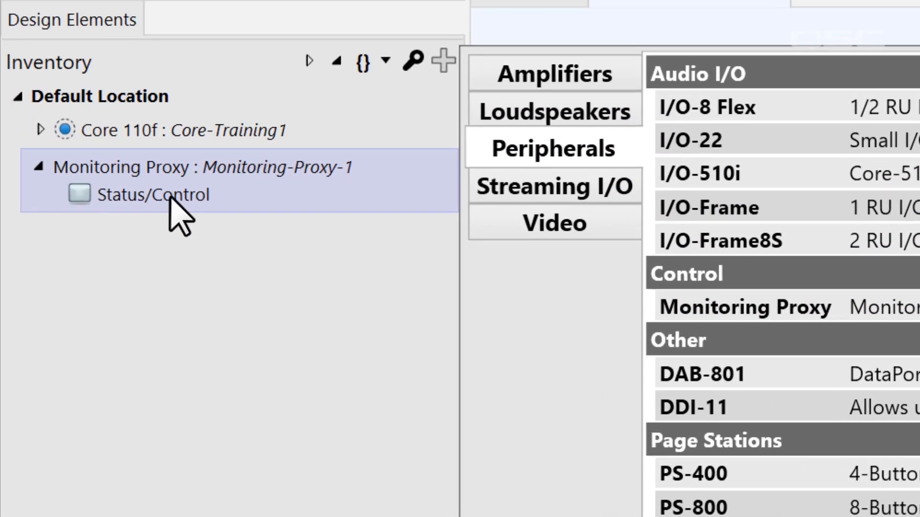
left_click(0, 189)
left_click_drag(152, 190, 37, 206)
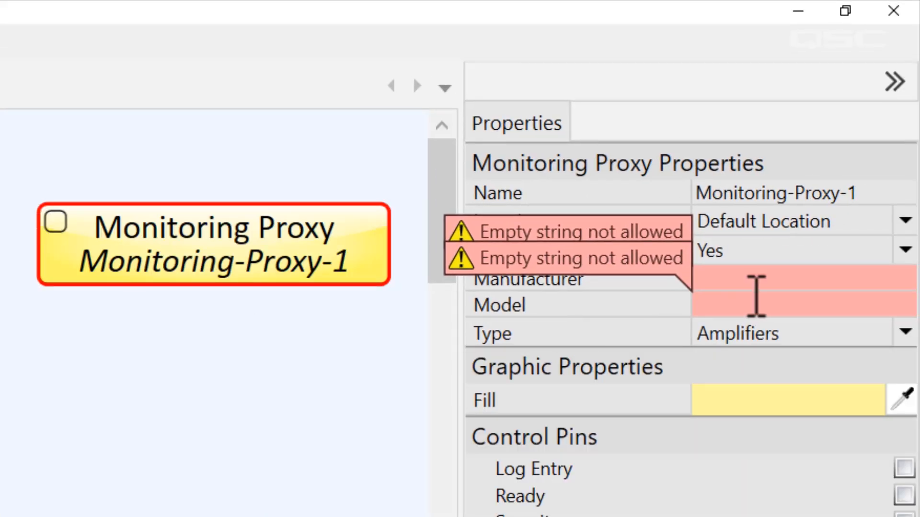
Step: Set the monitoring proxy's manufacturer to NateCorp and its model to 3000X
left_click(804, 281)
type("NateCorp")
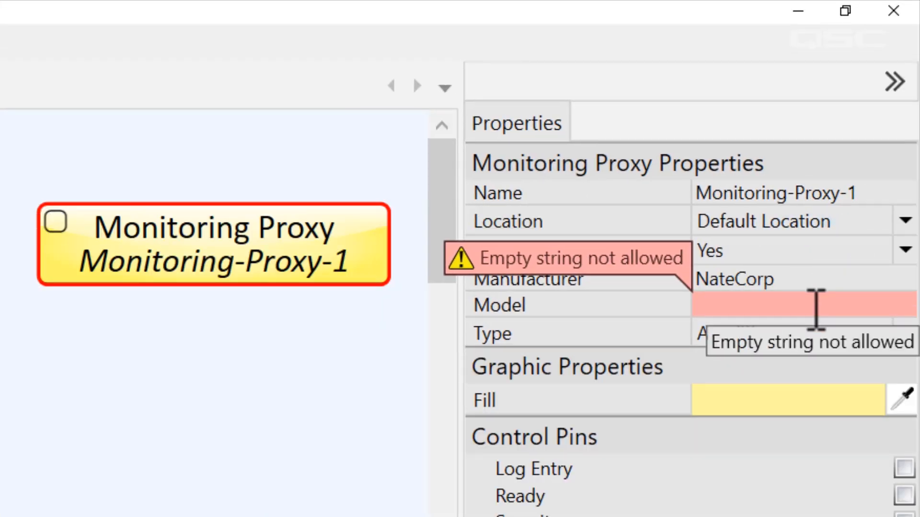
left_click(816, 312)
type("3000X")
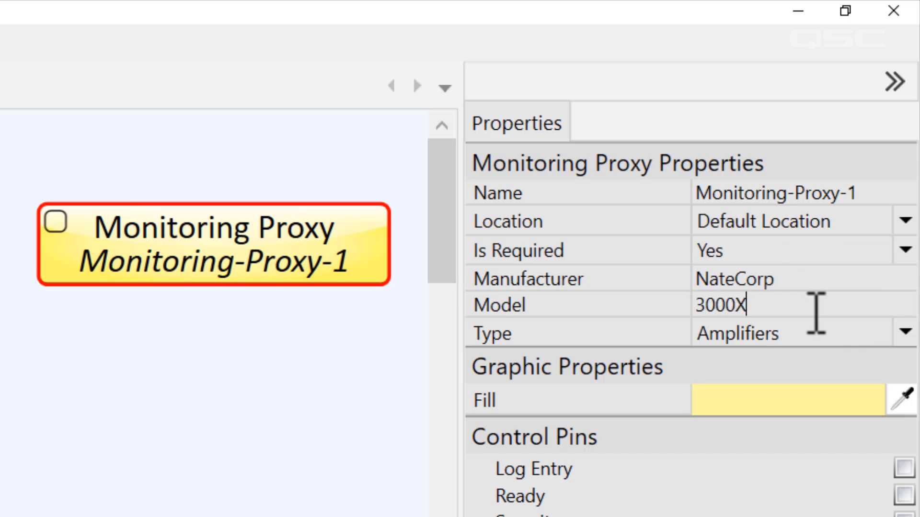
Step: Rename the monitoring proxy as SuperImportantDevice
left_click(879, 195)
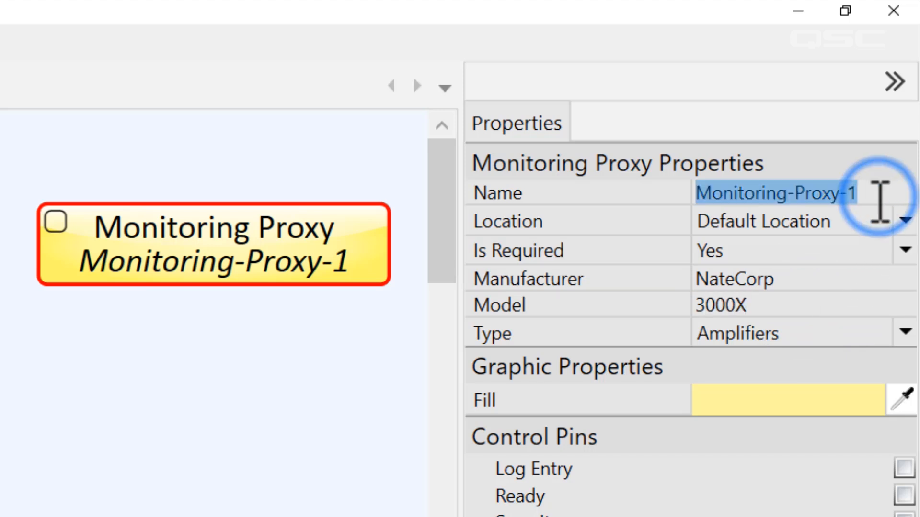
type("SuperImportantDe")
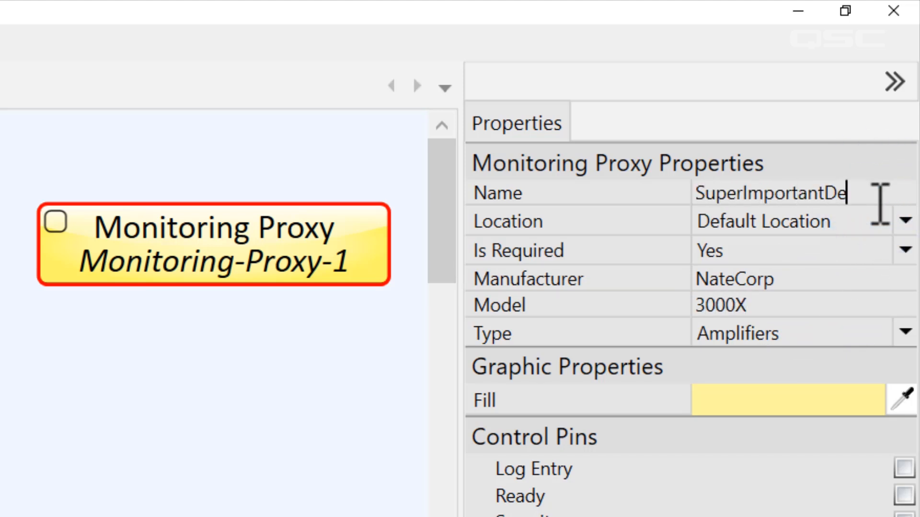
type("vice")
key("Return")
Step: Set the monitoring proxy's type to Other and define the custom type as BreadMaker
left_click(906, 331)
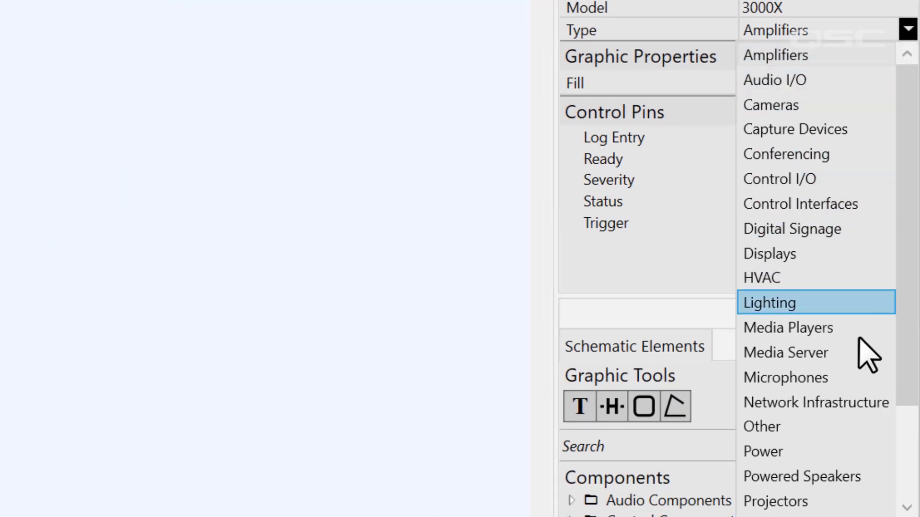
left_click_drag(916, 392, 905, 502)
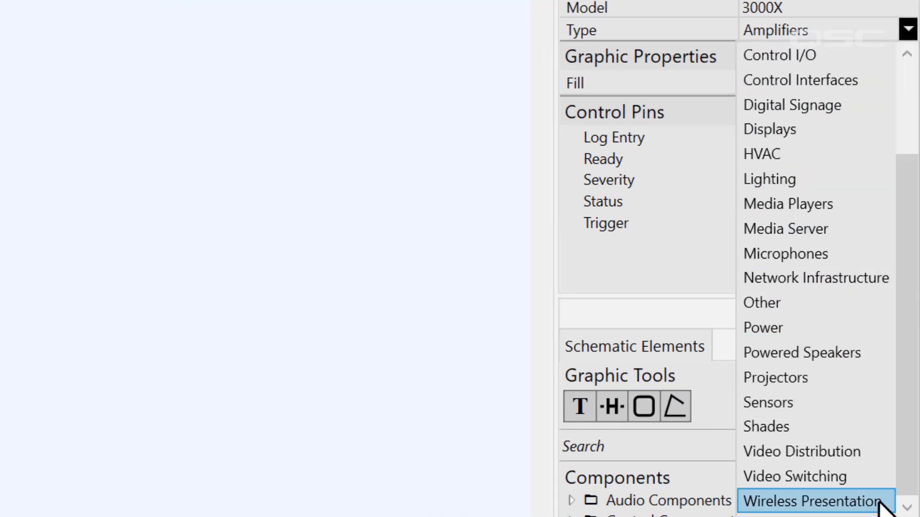
left_click(863, 305)
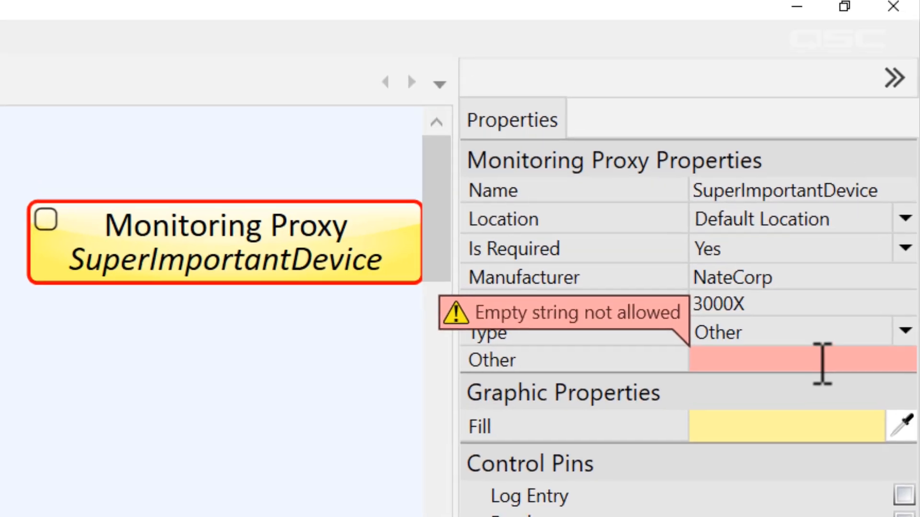
type("BreadMaker")
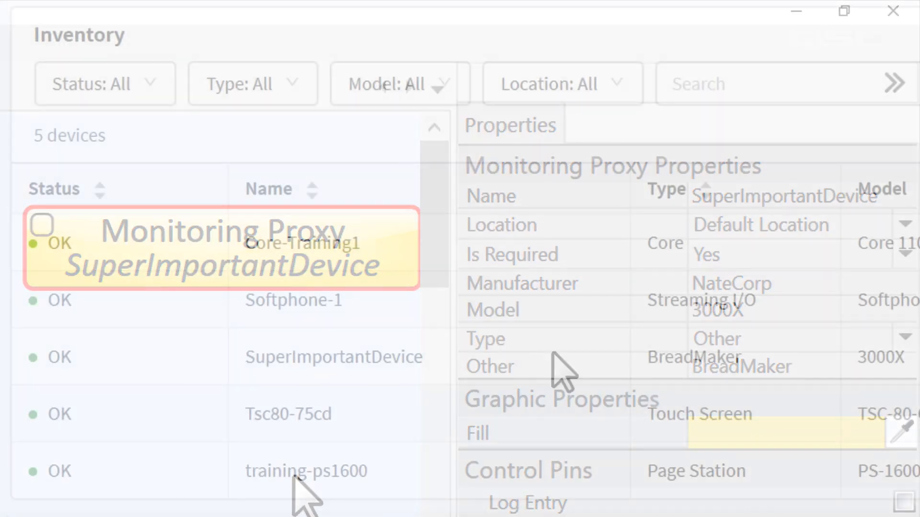
Step: Sort the Enterprise Manager inventory by name and filter it to the BreadMaker device type
left_click(313, 201)
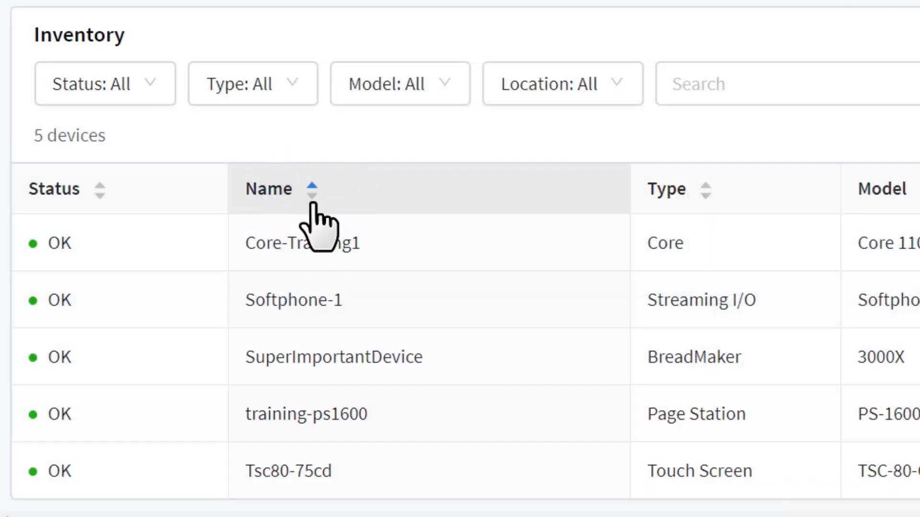
left_click(298, 97)
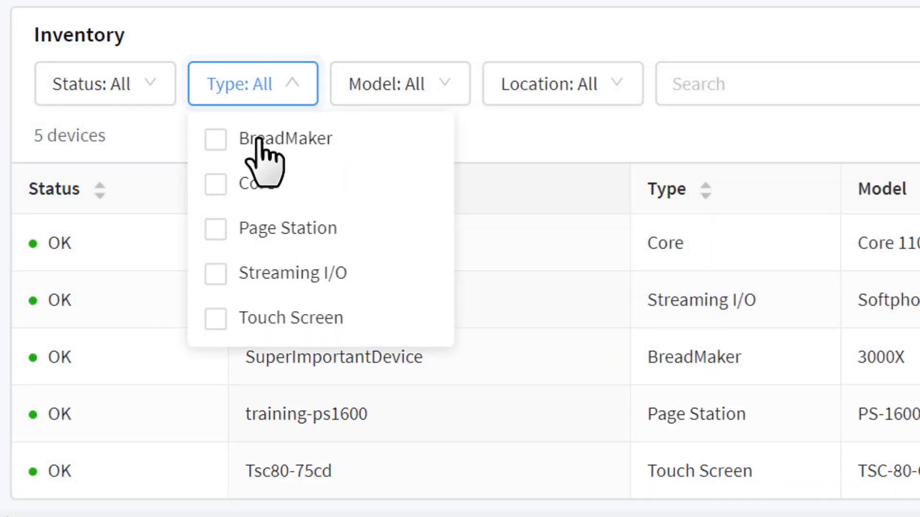
left_click(217, 142)
left_click(486, 335)
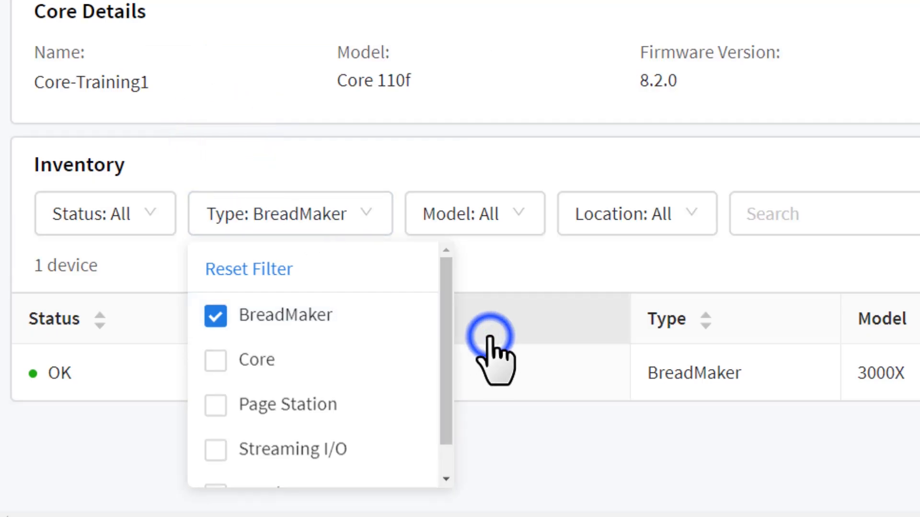
left_click_drag(570, 396, 575, 404)
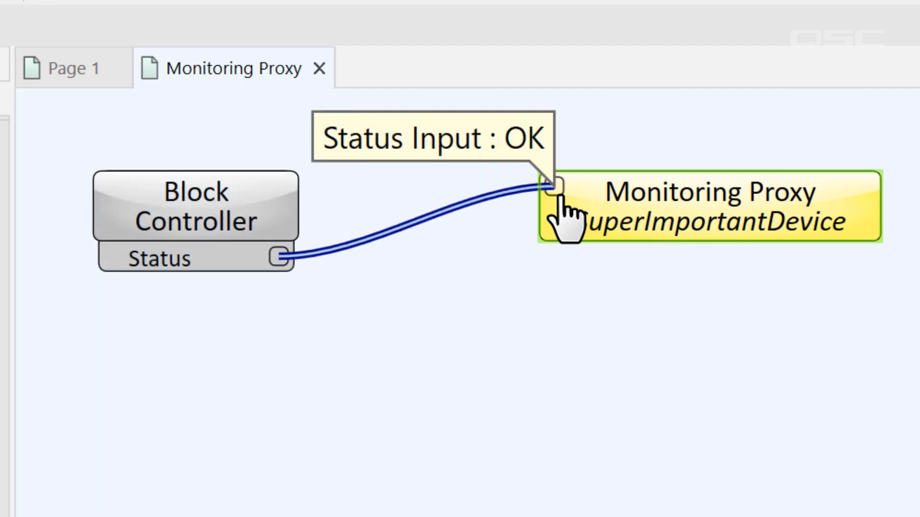
Step: Open the control panel of the SuperImportantDevice monitoring proxy
double_click(853, 204)
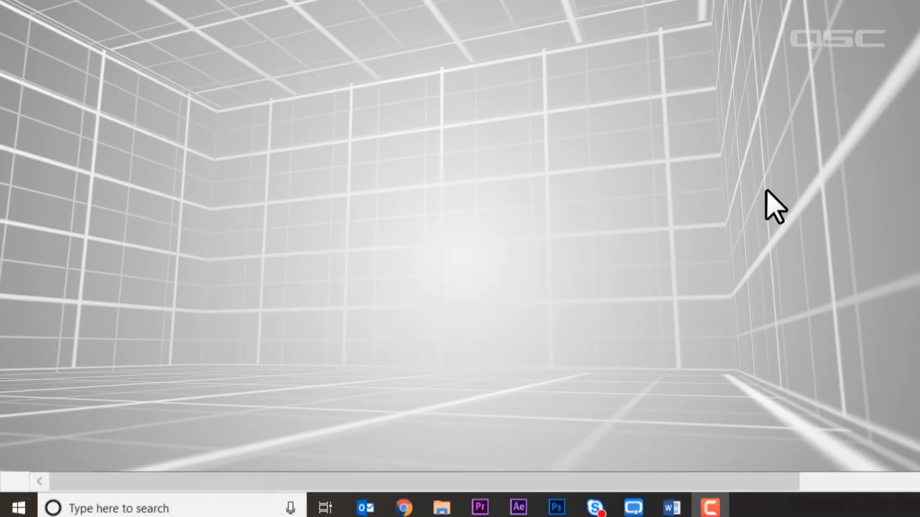
Step: Open the Windows Command Prompt and ping the device at 10.102.100.162
left_click(224, 503)
type("cmd")
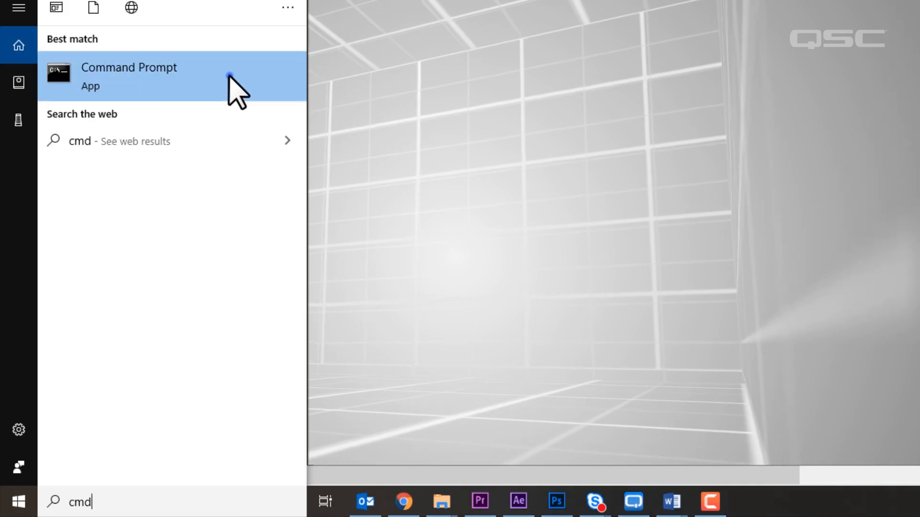
left_click(230, 86)
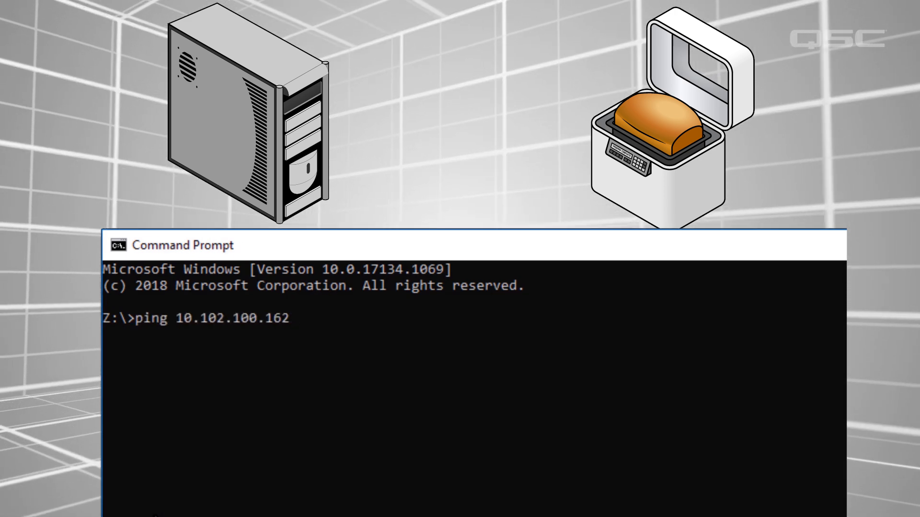
key("Return")
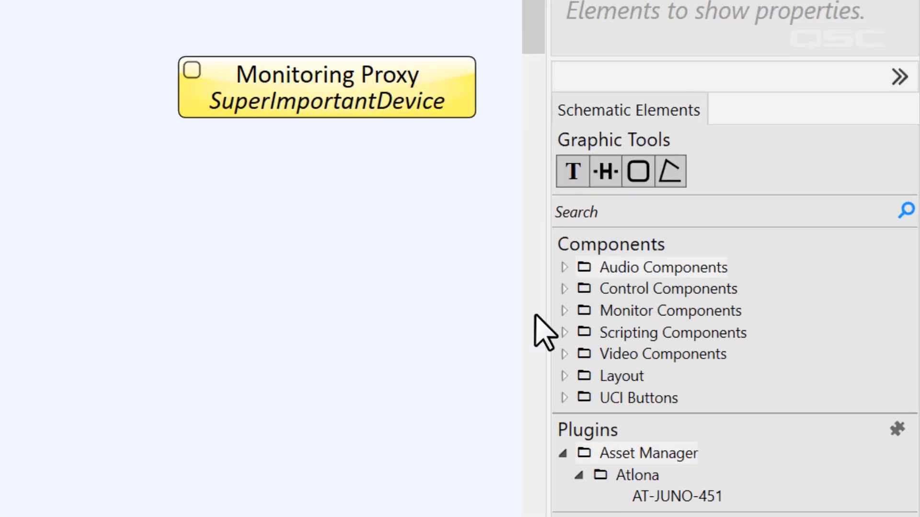
Step: Place a Ping monitor component on the schematic beside the SuperImportantDevice monitoring proxy
left_click(564, 311)
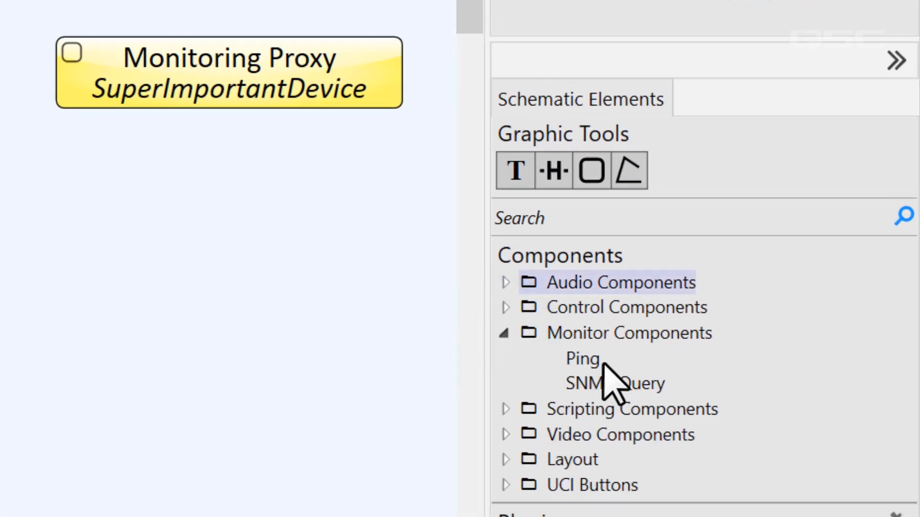
left_click_drag(584, 359, 0, 57)
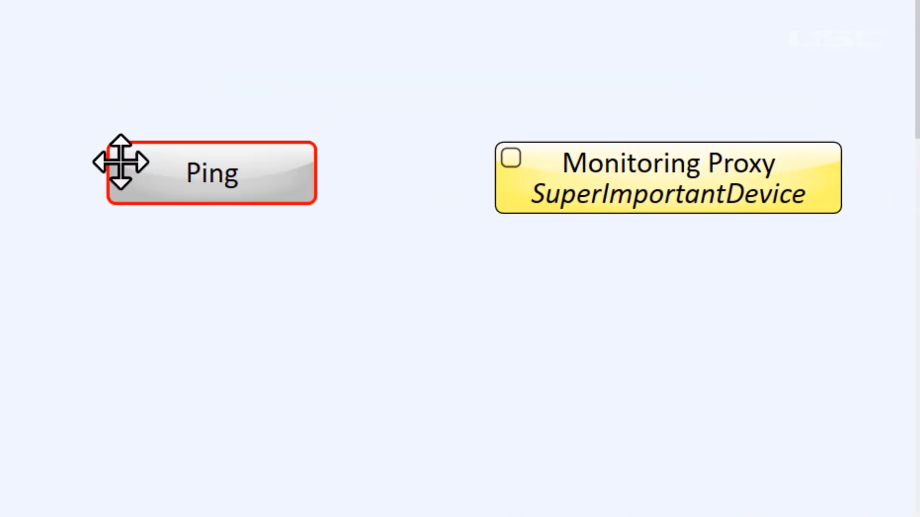
Step: Set the Ping component's host name to 10.102.100.162 and start pinging
double_click(304, 174)
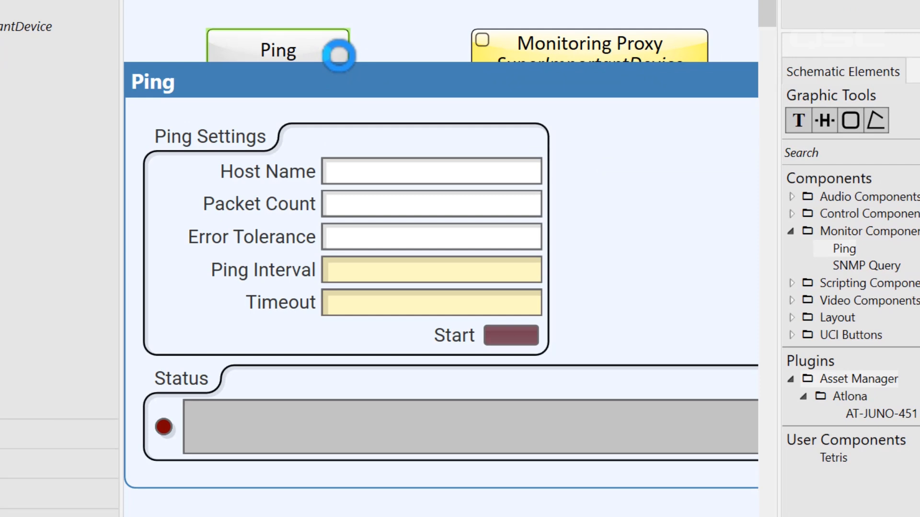
type(".100.162")
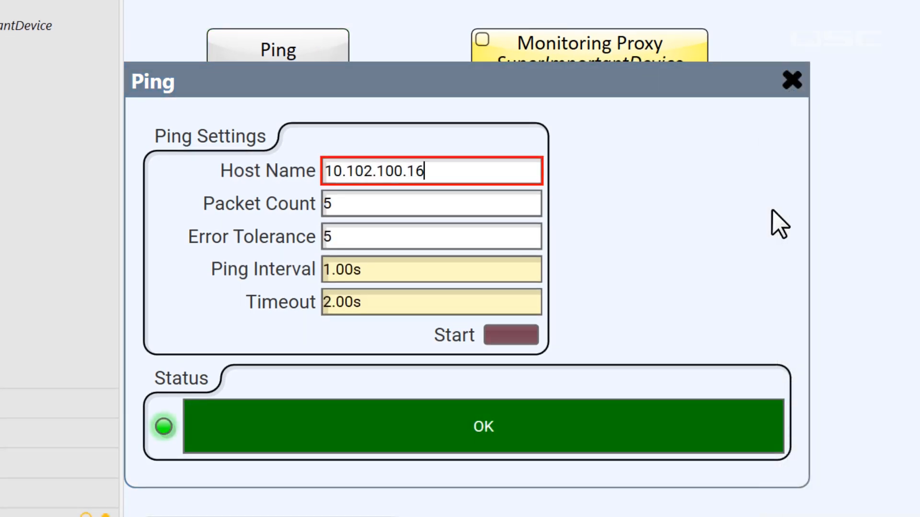
left_click(522, 341)
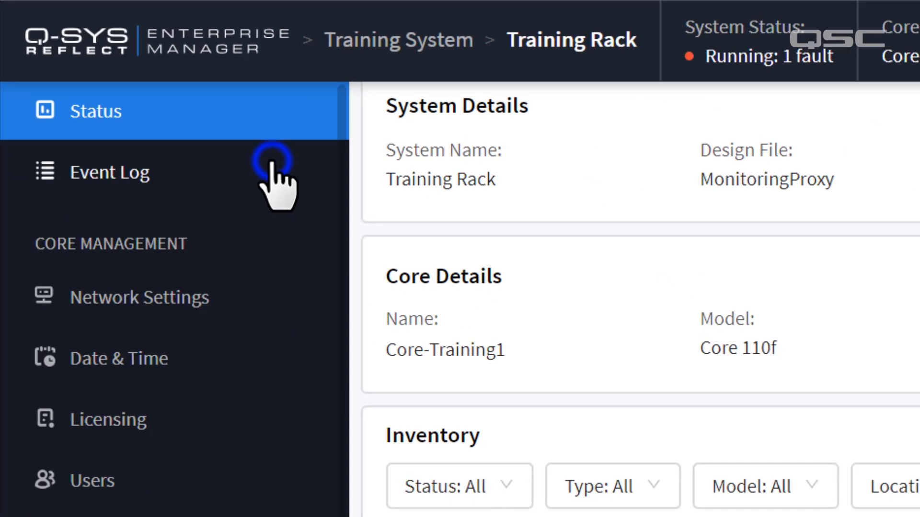
Step: Switch to Q-SYS Reflect Enterprise Manager and open the Training Rack's event log
left_click(272, 164)
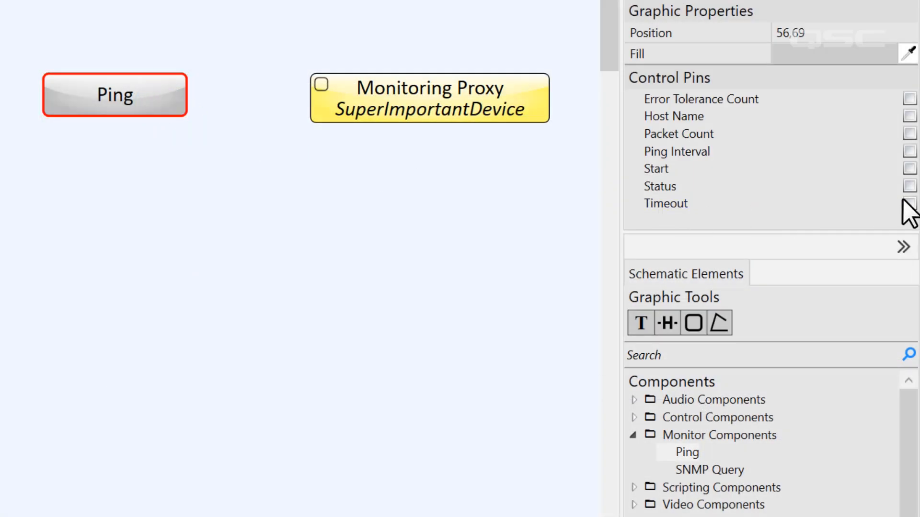
Step: Expose the Ping component's Status control pin and wire it to the input of the SuperImportantDevice monitoring proxy
left_click(910, 186)
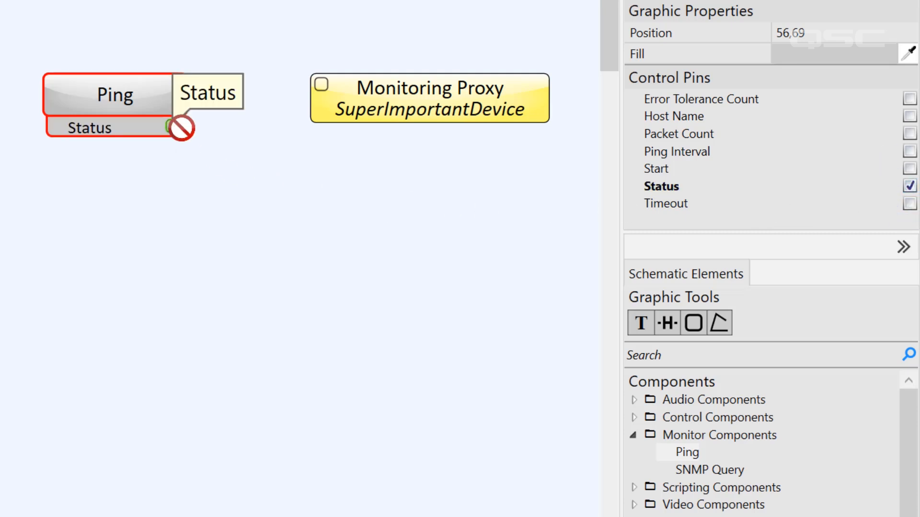
left_click_drag(181, 128, 316, 89)
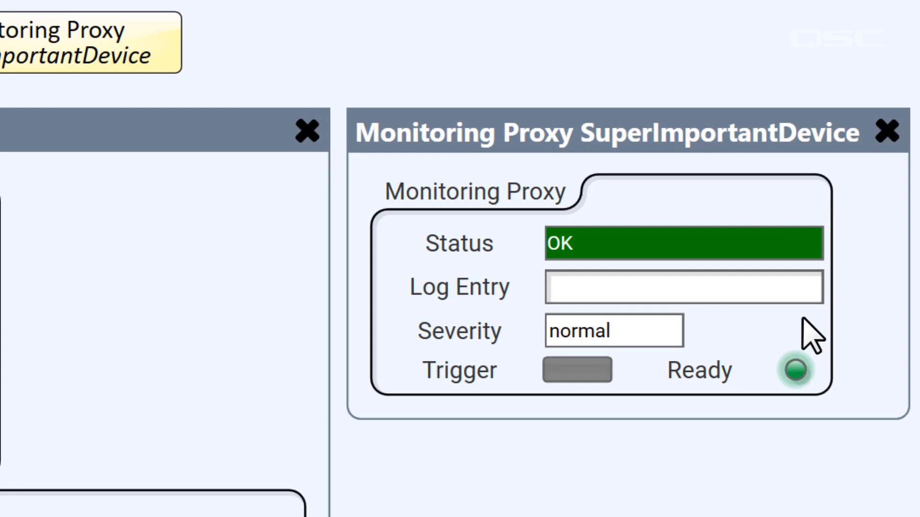
Step: Enter the log entry "Bread is ready!" in the SuperImportantDevice monitoring proxy, set its severity to warning, and trigger it
left_click(795, 297)
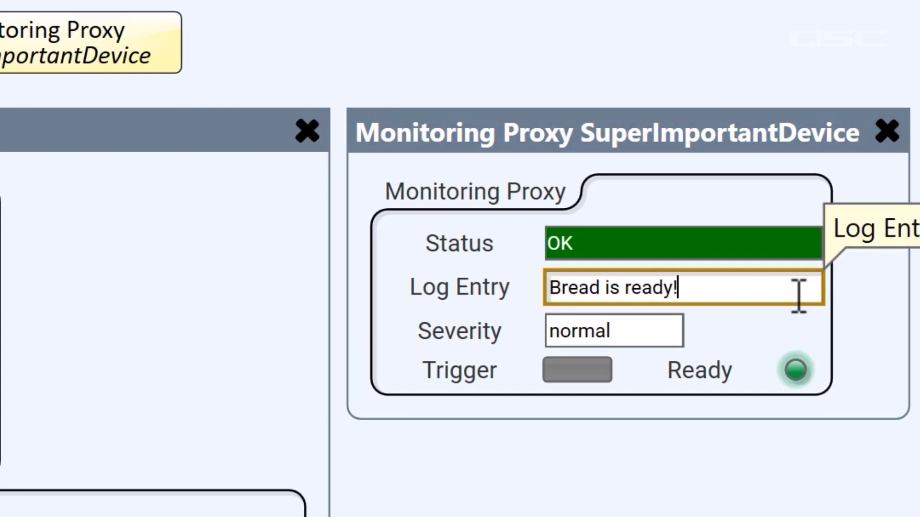
left_click(655, 329)
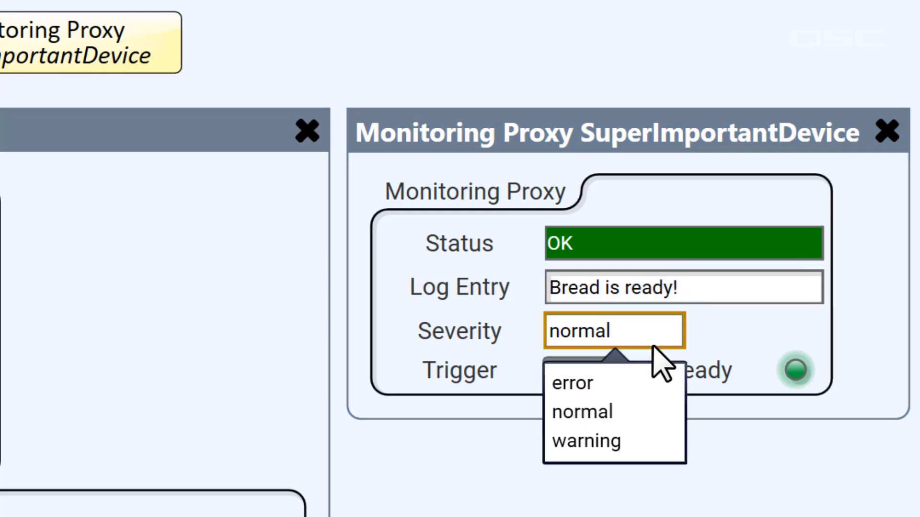
left_click(653, 440)
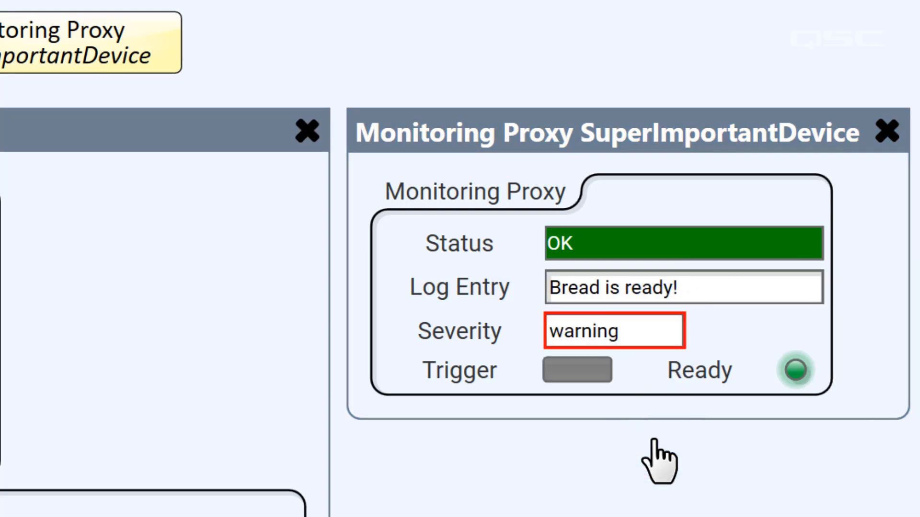
left_click(608, 376)
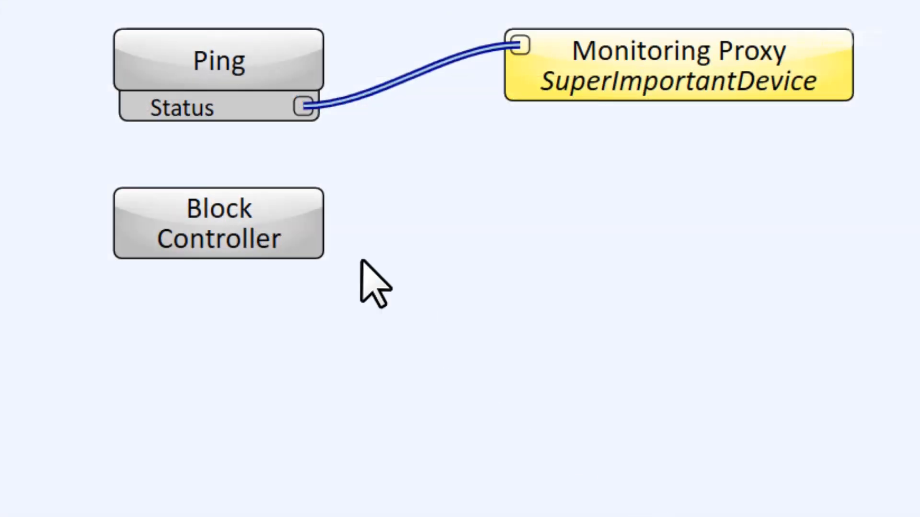
Step: Open the Block Controller's control panel and bring up its block script for editing
left_click(316, 237)
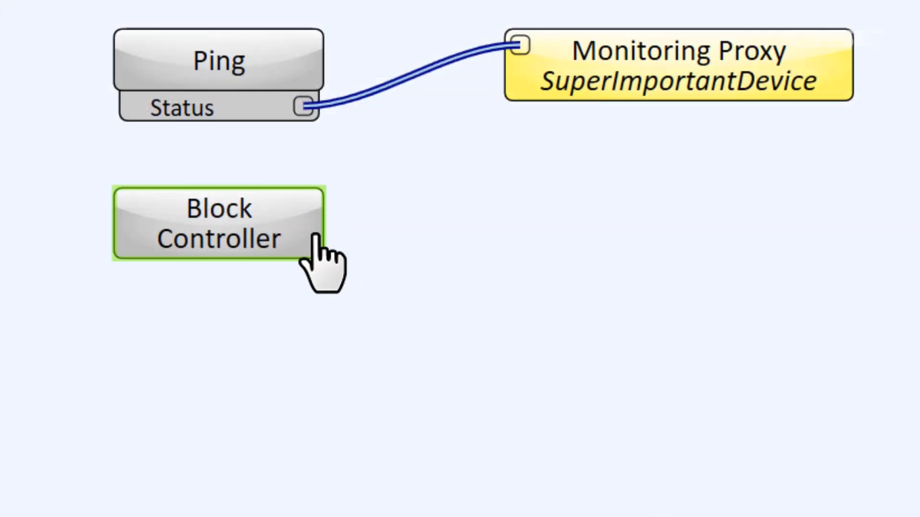
left_click(316, 237)
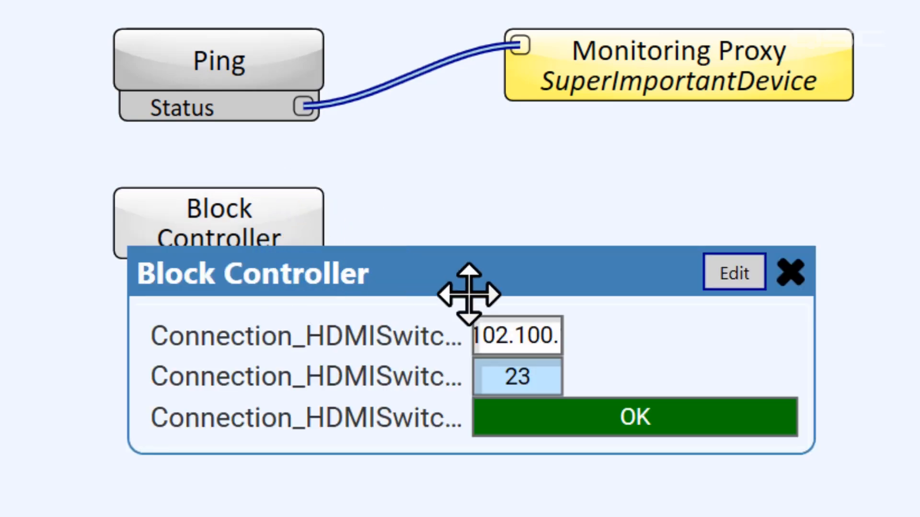
left_click(733, 276)
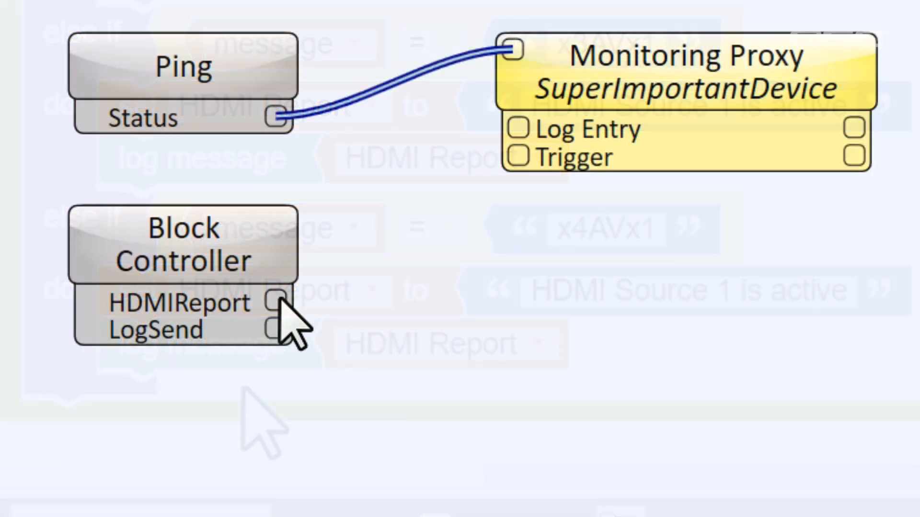
Step: Wire the Block Controller's HDMIReport pin to the monitoring proxy's Log Entry input and its LogSend pin to the Trigger input
left_click_drag(278, 298, 518, 129)
left_click_drag(277, 329, 516, 157)
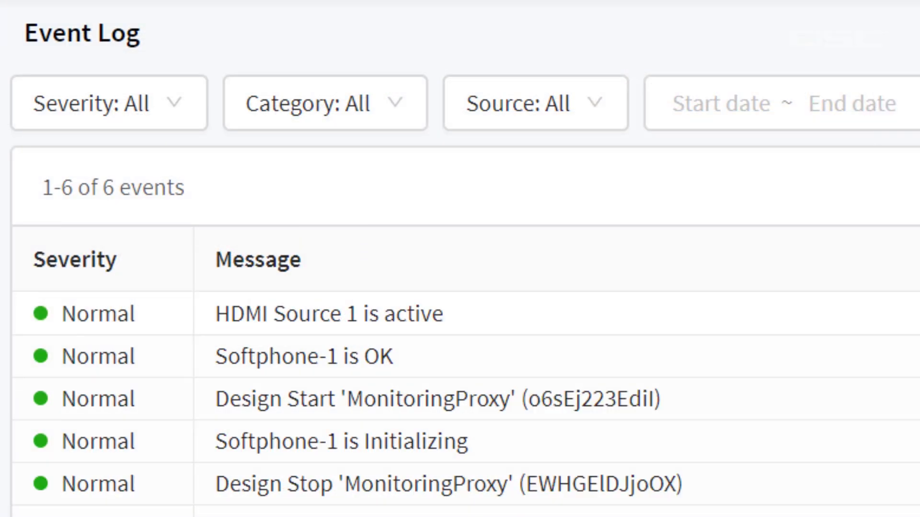